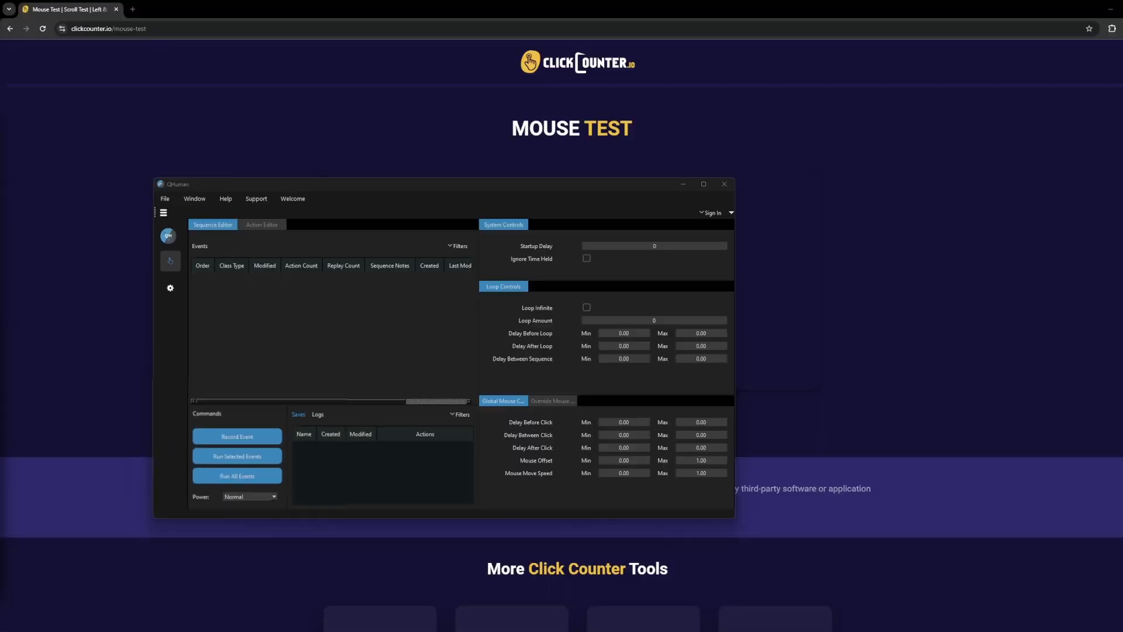
# Record an event of one left, one middle and one right mouse-button press on the mouse picture, and reload the test page.
pyautogui.click(237, 436)
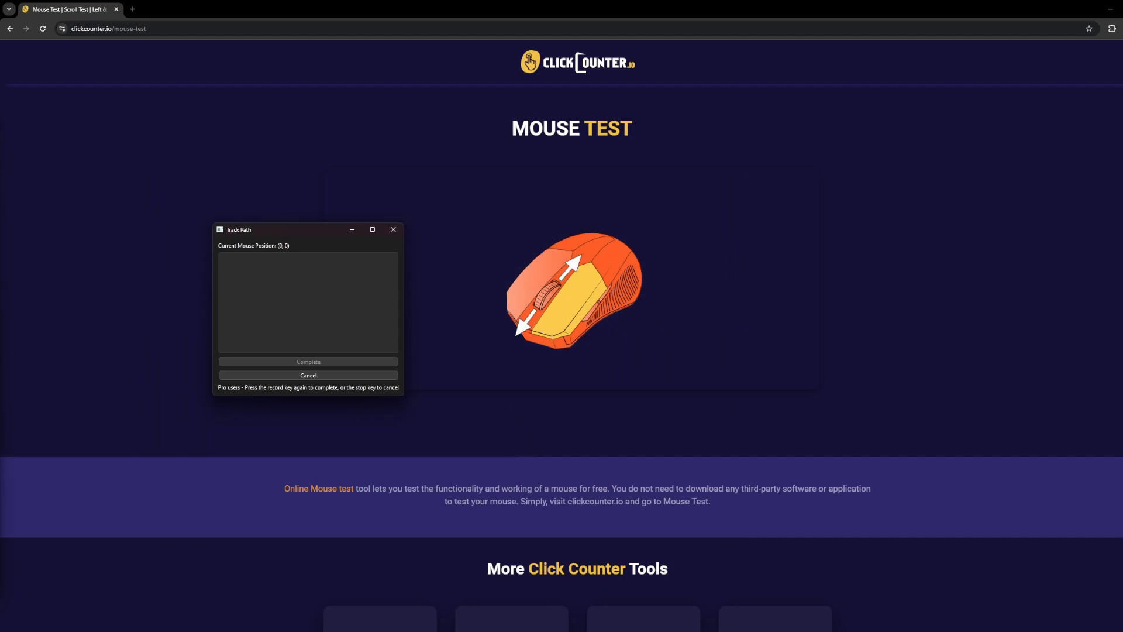
pyautogui.click(578, 234)
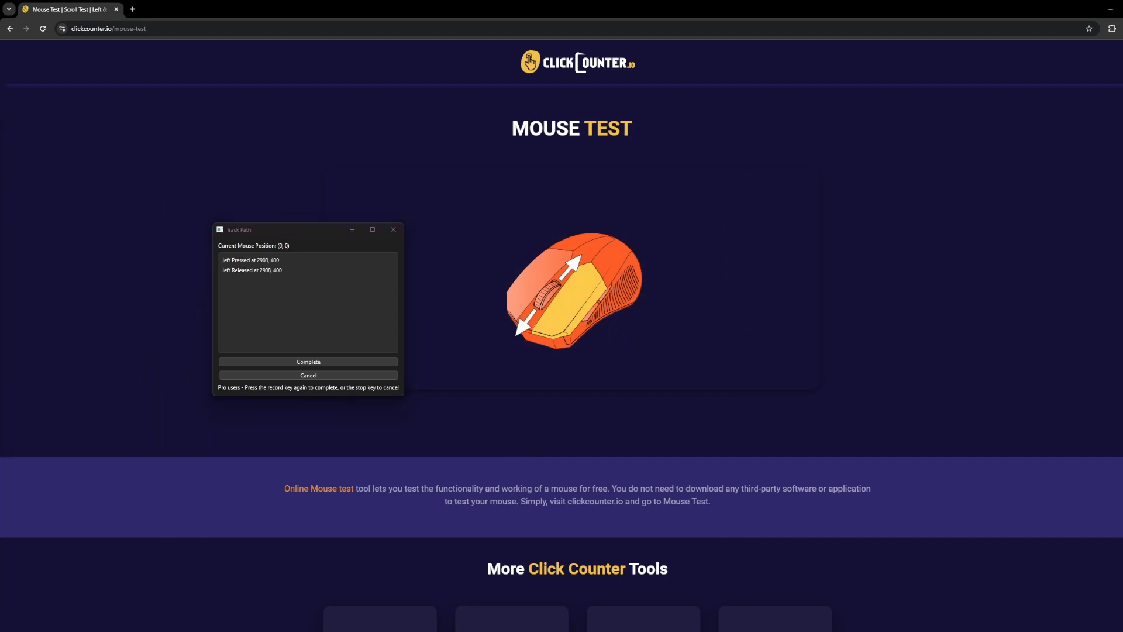
pyautogui.middleClick(577, 234)
pyautogui.rightClick(578, 234)
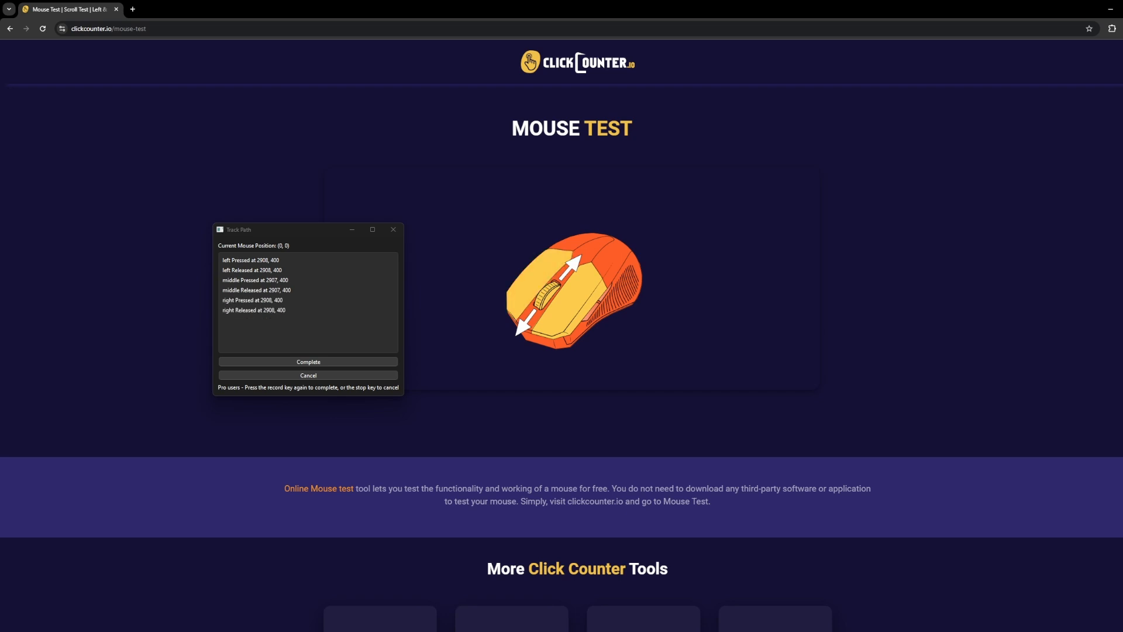
pyautogui.click(308, 362)
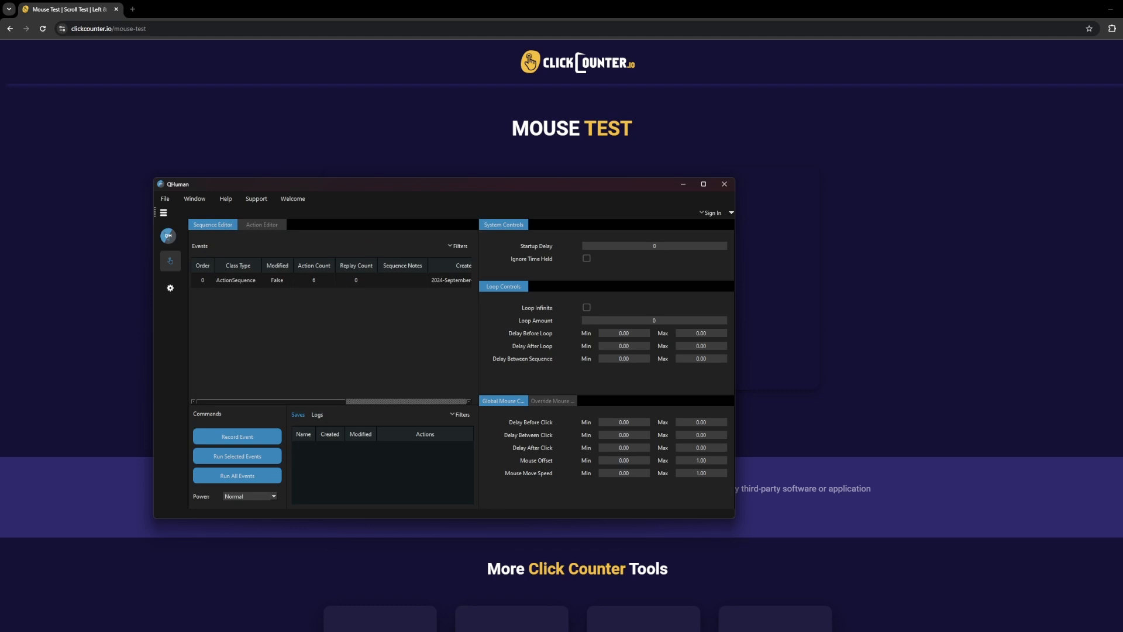
pyautogui.click(43, 29)
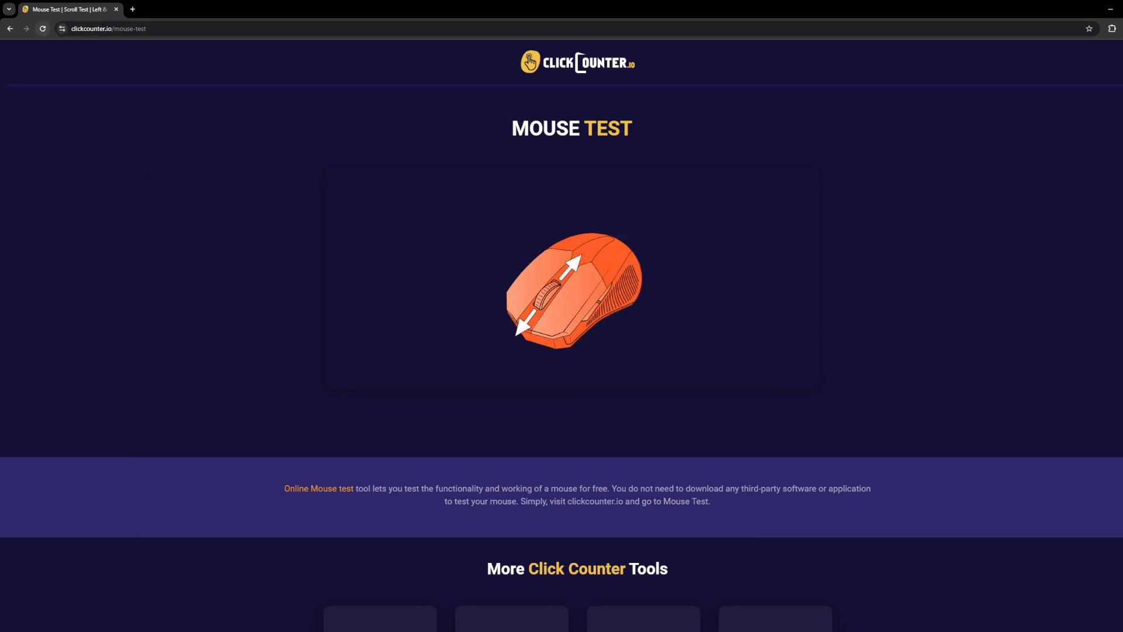
pyautogui.hotkey('alt', 'Tab')
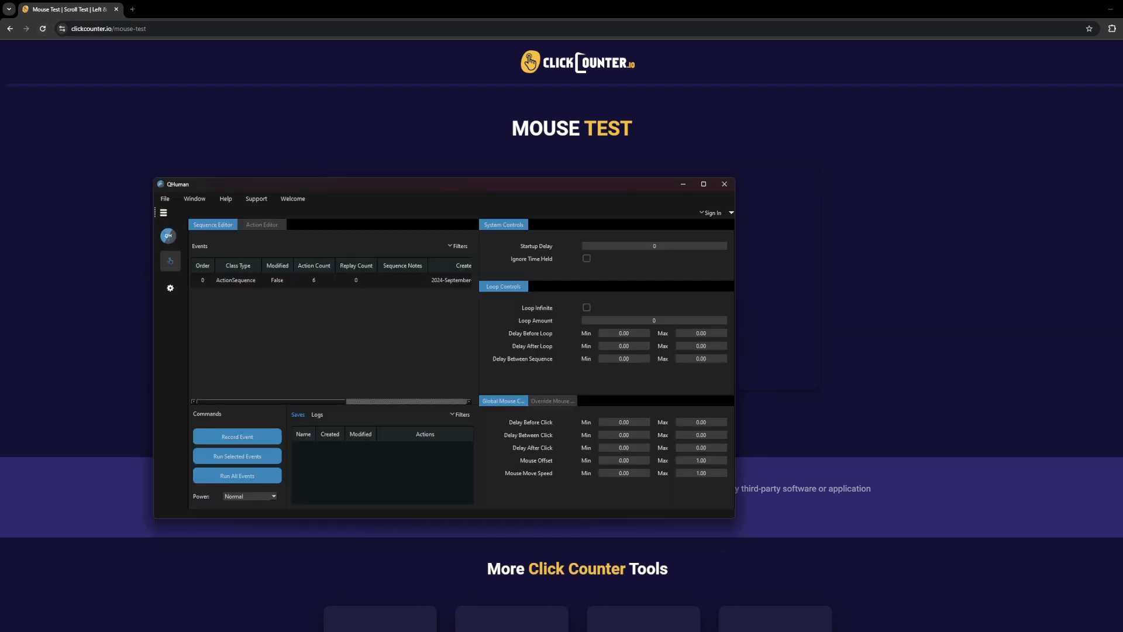
# View the recorded sequence's individual actions and widen the area that shows them.
pyautogui.rightClick(264, 280)
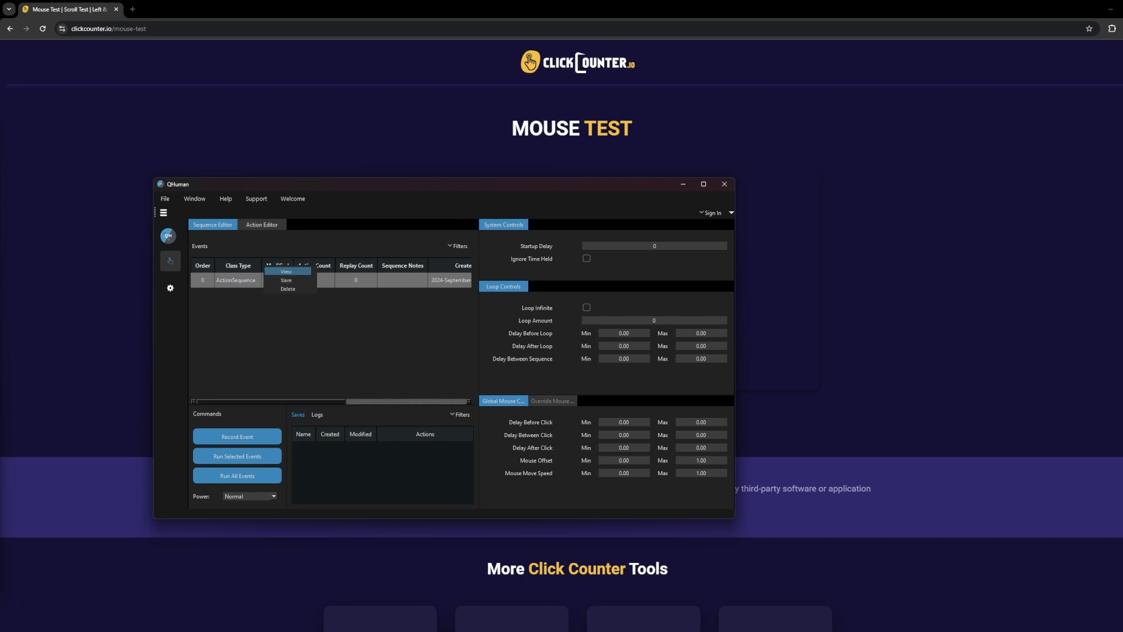
pyautogui.click(286, 271)
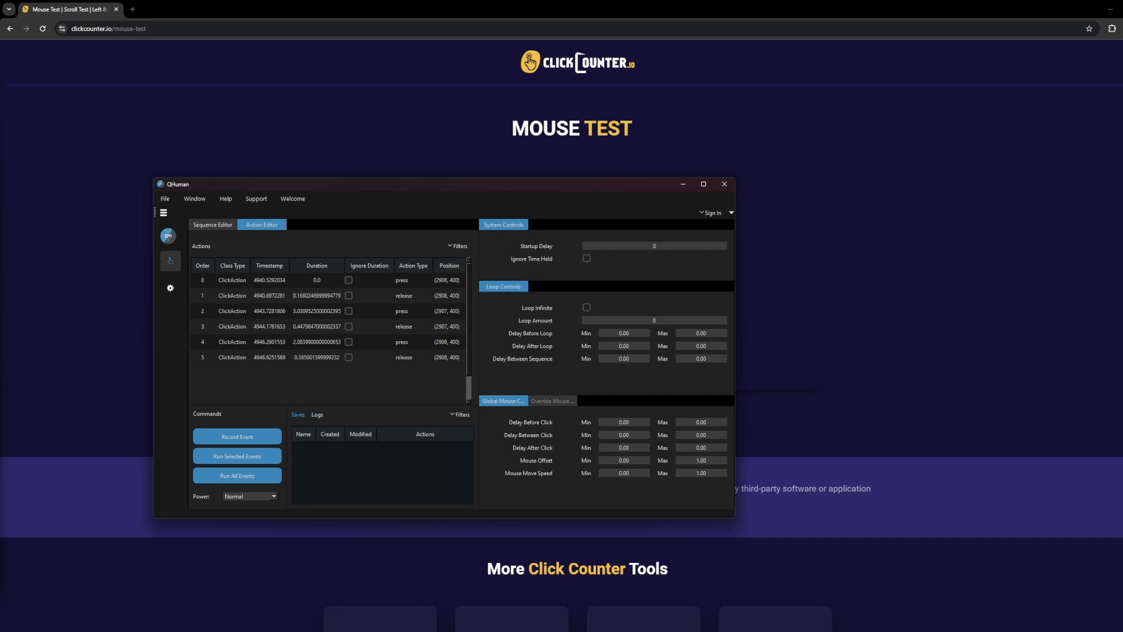
pyautogui.moveTo(477, 351); pyautogui.dragTo(508, 351)
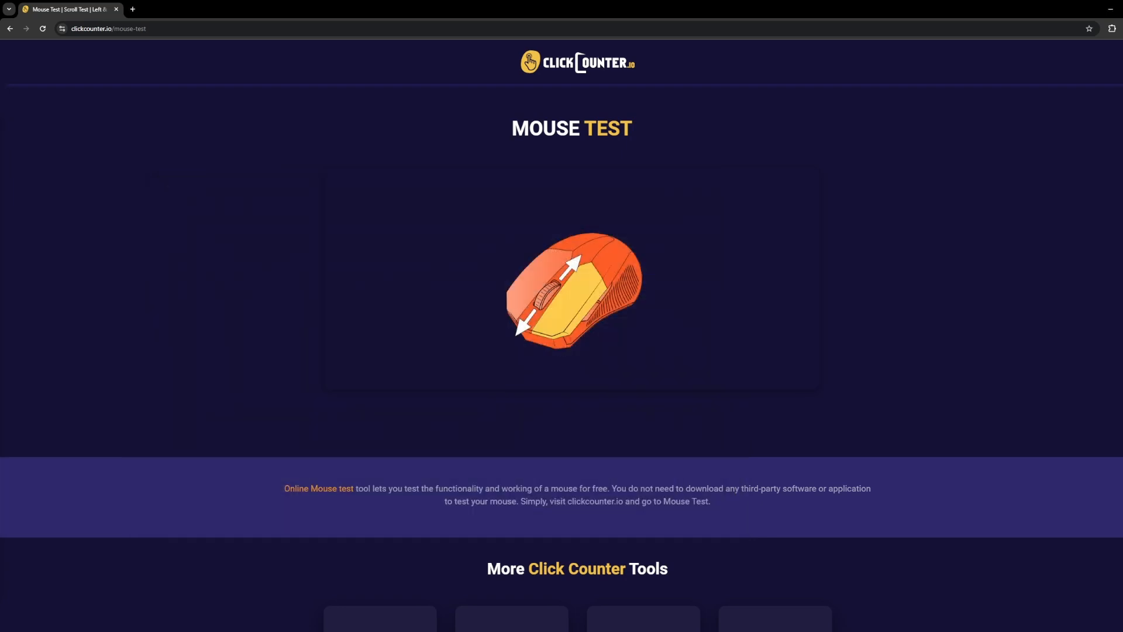
# Test the middle and right mouse buttons on the mouse test page's picture.
pyautogui.middleClick(548, 295)
pyautogui.rightClick(541, 282)
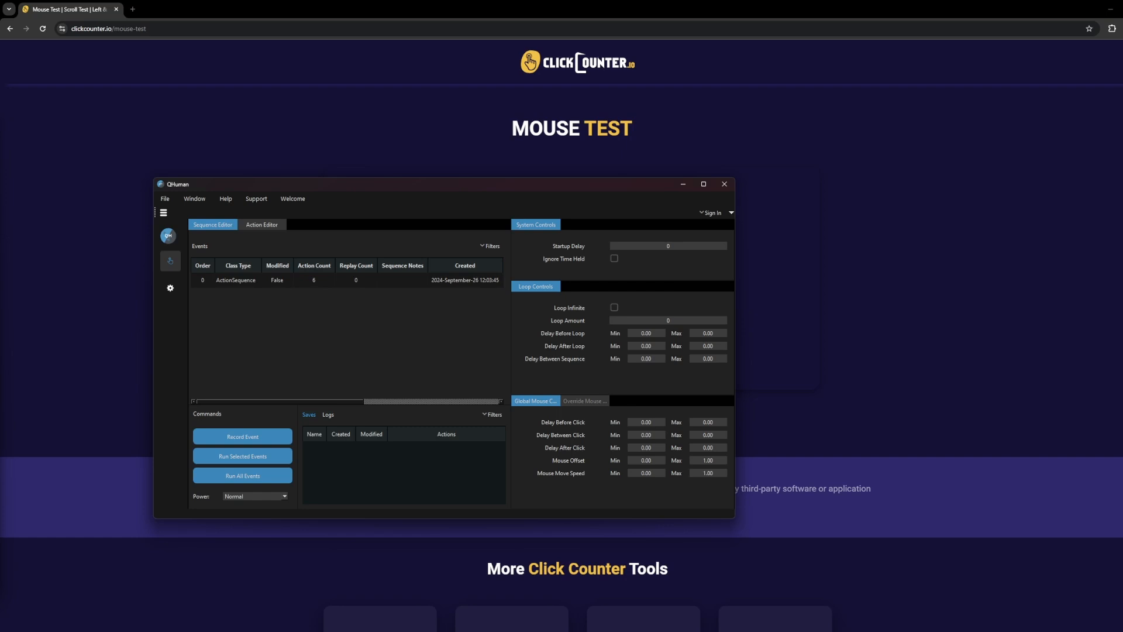
# Set the recorded sequence's notes to "Test Click".
pyautogui.doubleClick(402, 281)
pyautogui.write('Test Click')
pyautogui.press('Return')
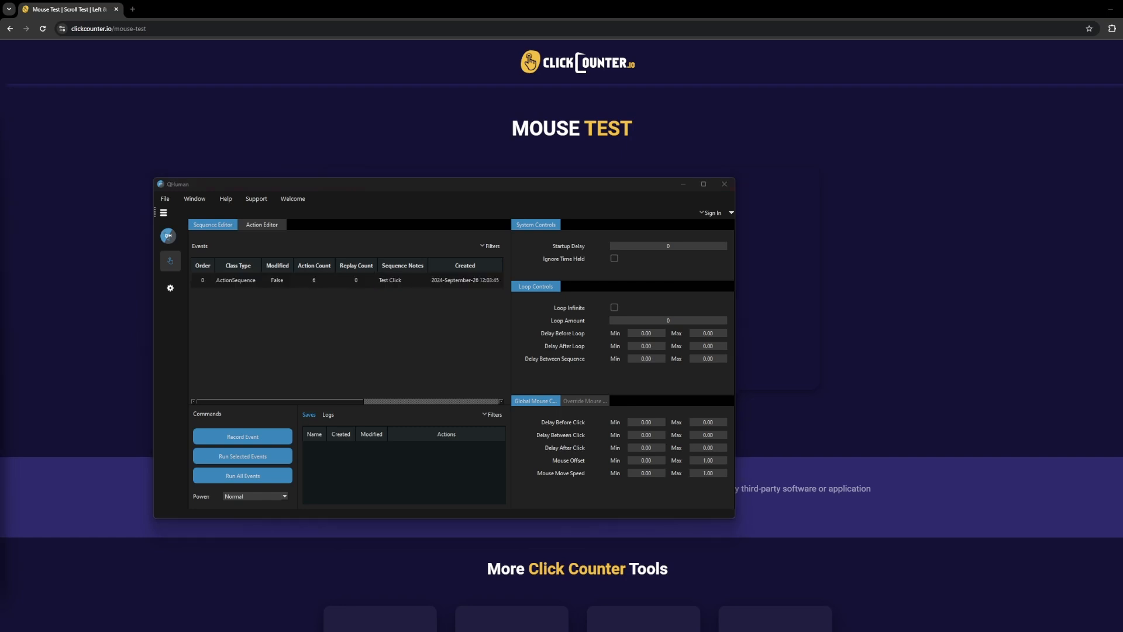
# Set the notes of the sequence's first action, the left-button press, to "Click 1".
pyautogui.click(262, 224)
pyautogui.scroll(-1, 345, 331)
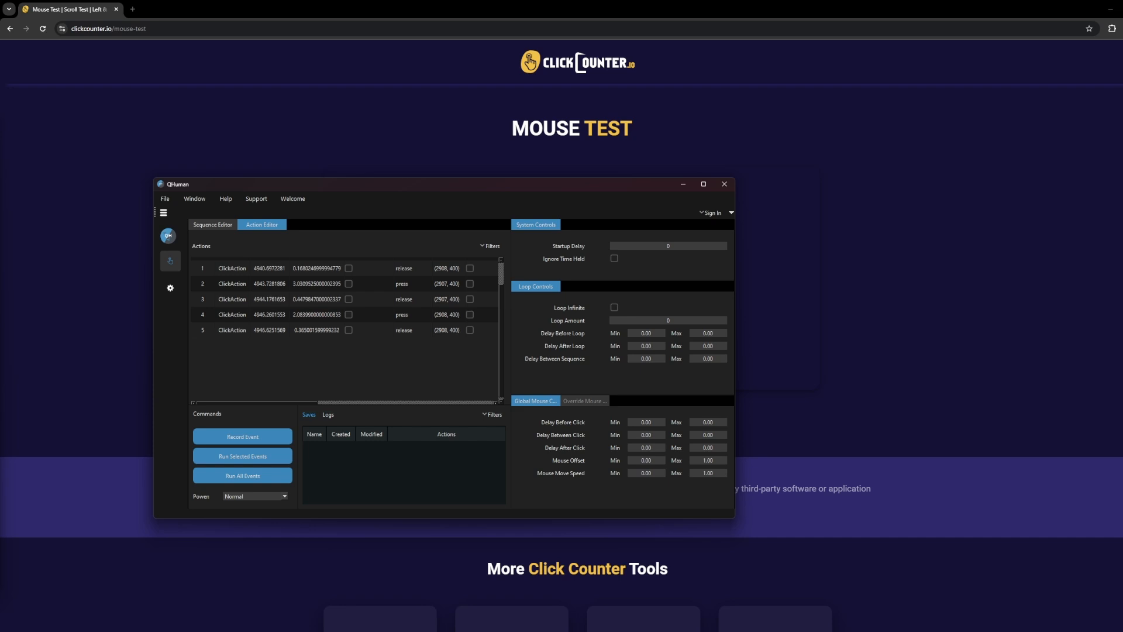
pyautogui.moveTo(257, 402); pyautogui.dragTo(382, 402)
pyautogui.scroll(1, 386, 328)
pyautogui.doubleClick(388, 280)
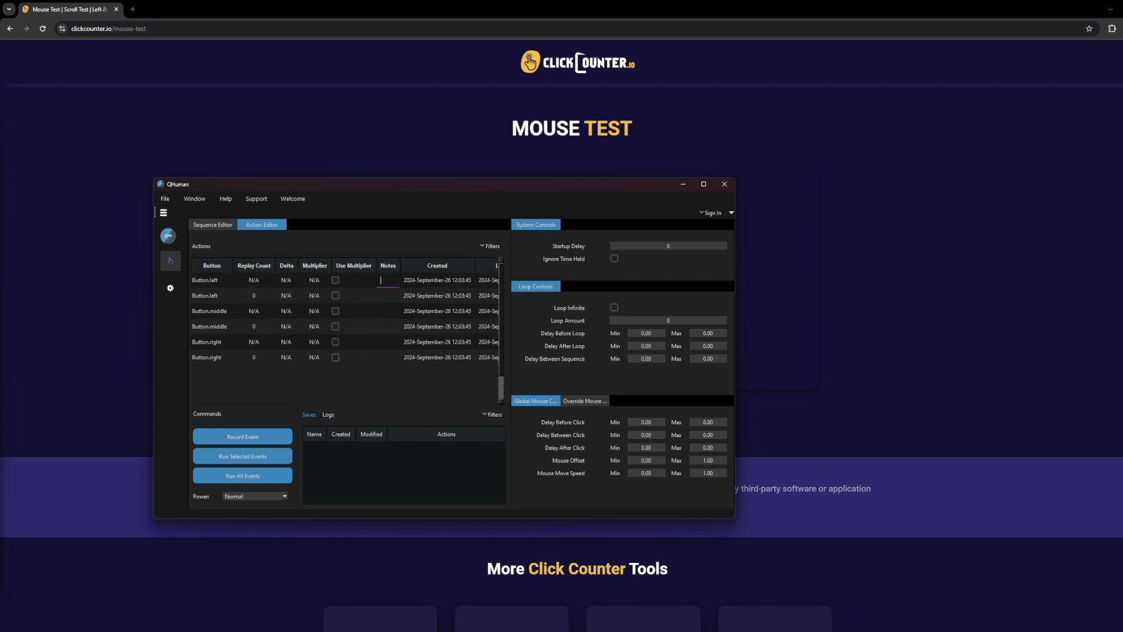
pyautogui.write('Click 1')
pyautogui.press('Return')
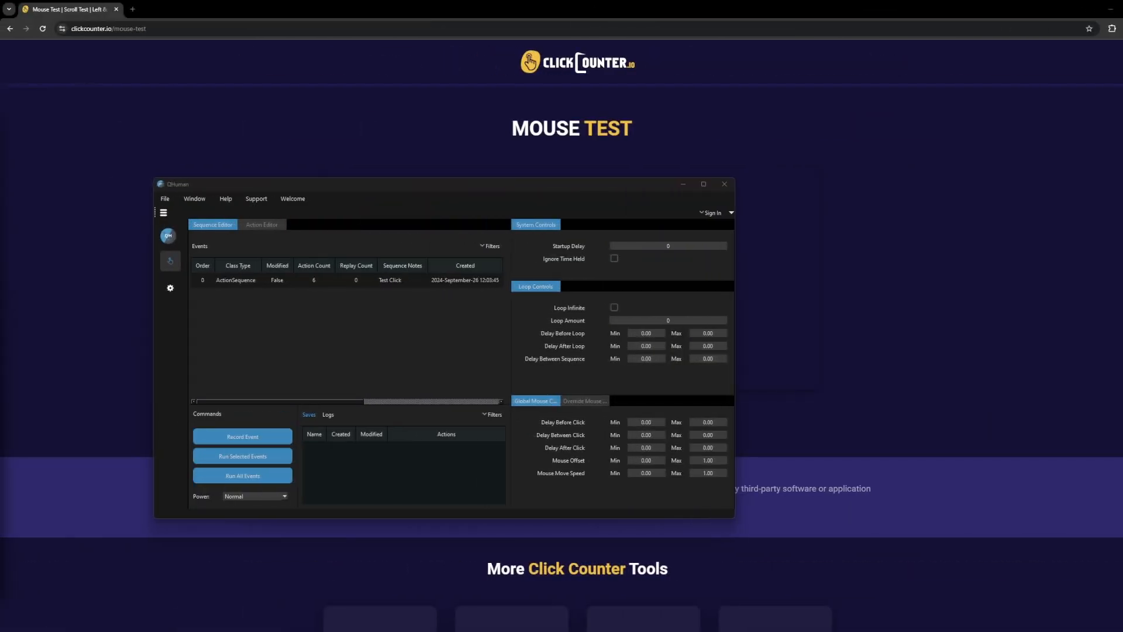
# Save the "Test Click" sequence under the name "Test Mouse Buttons".
pyautogui.click(202, 281)
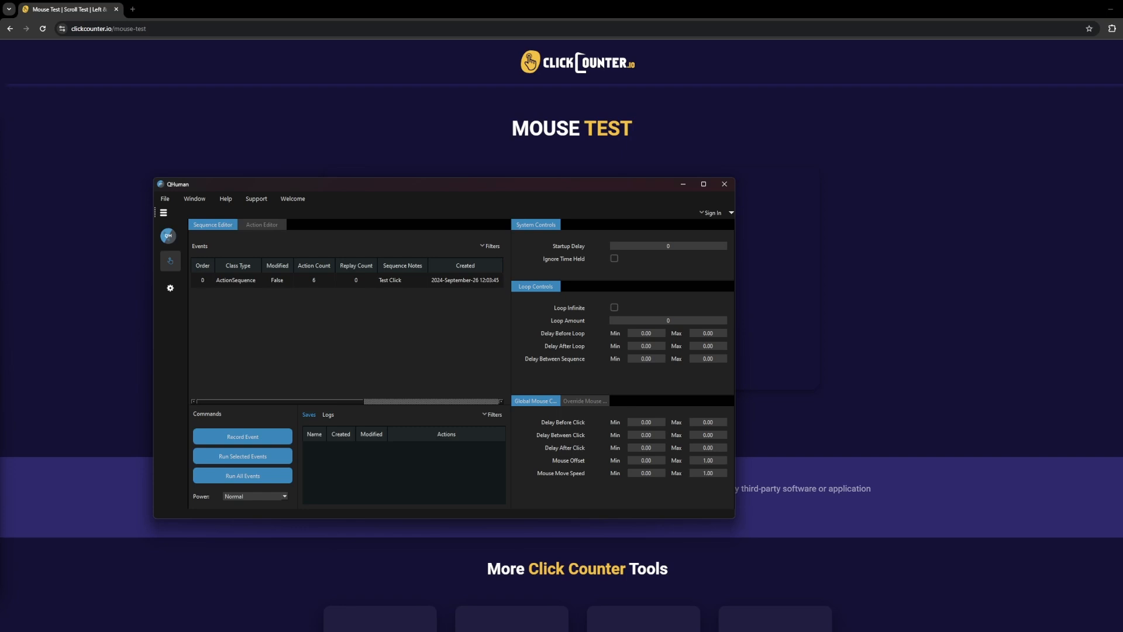
pyautogui.click(313, 281)
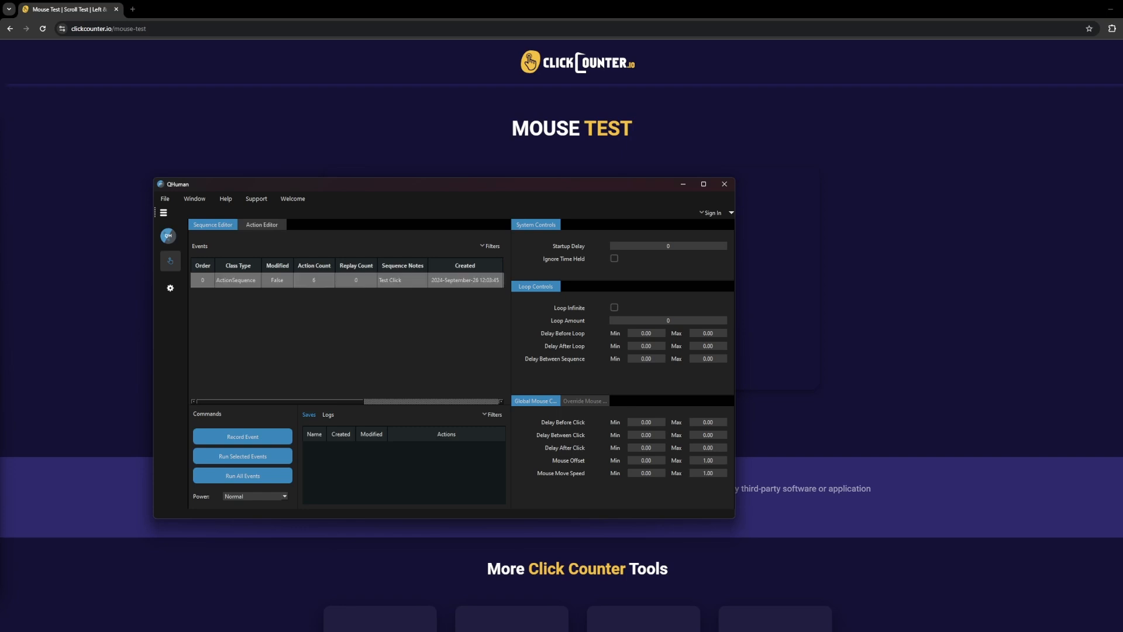
pyautogui.rightClick(314, 280)
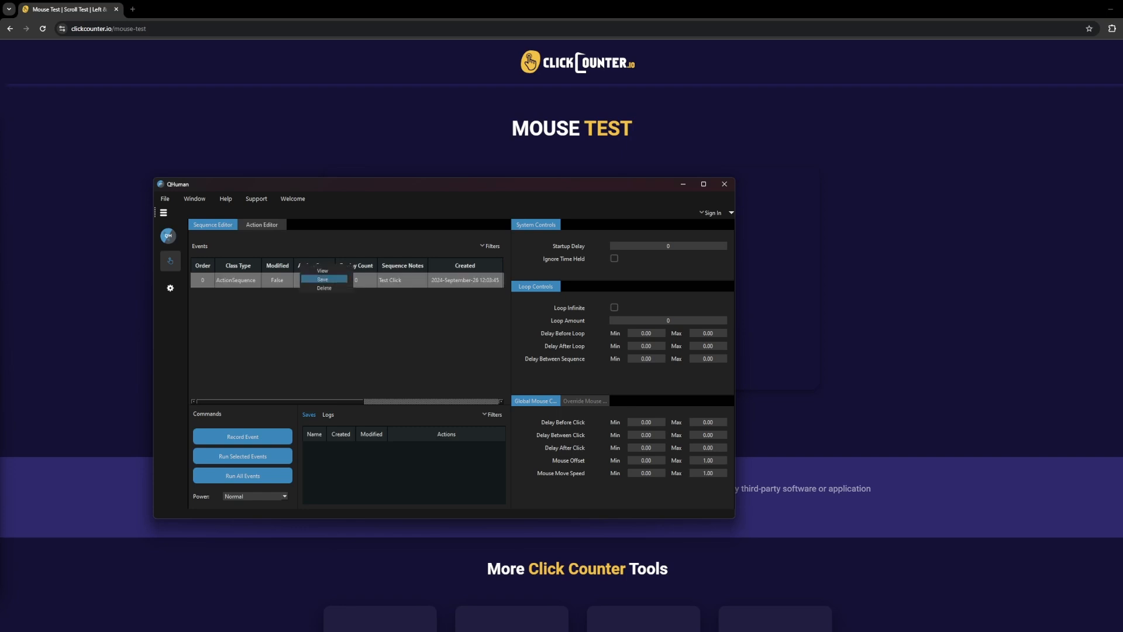
pyautogui.click(322, 279)
pyautogui.write('Test Mouse Buttons')
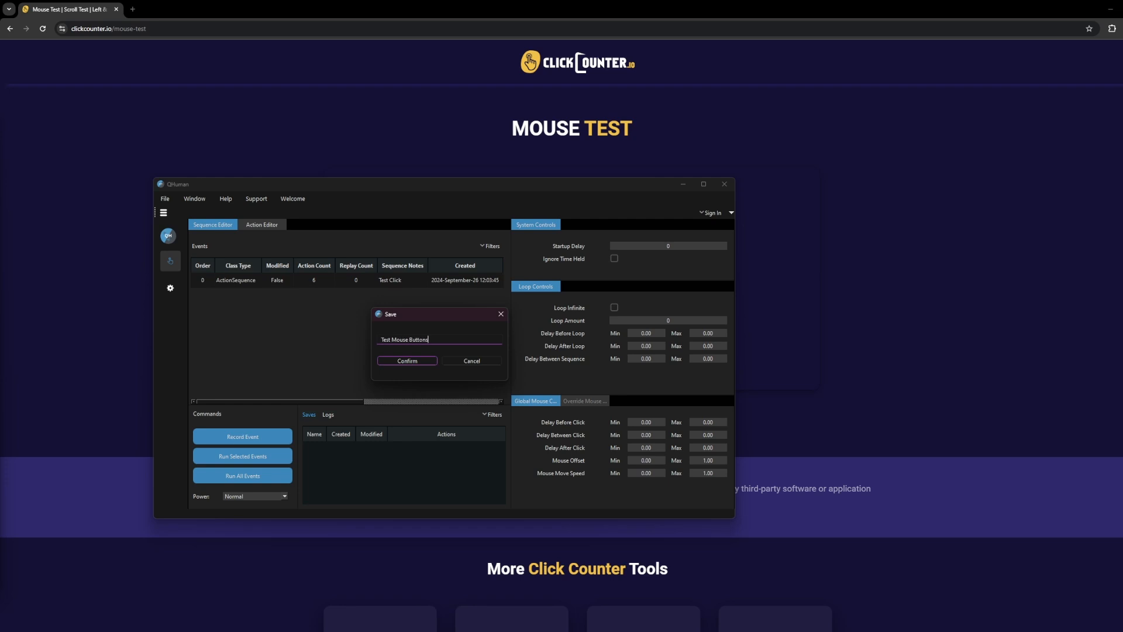
pyautogui.press('Return')
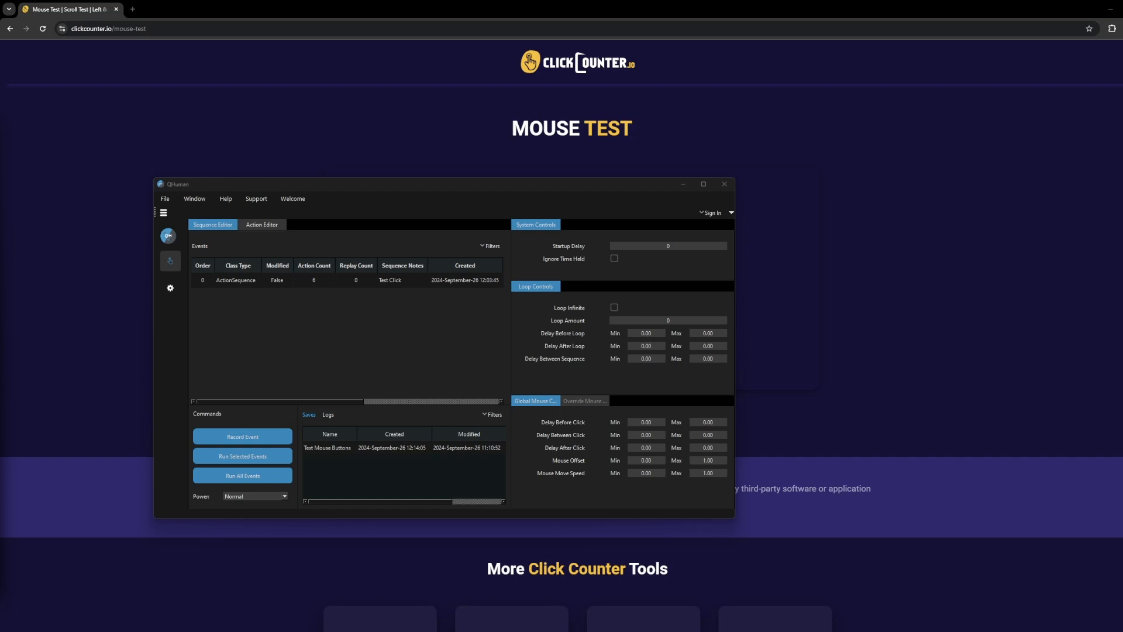
# Upload the "Test Mouse Buttons" save into the events list.
pyautogui.click(328, 449)
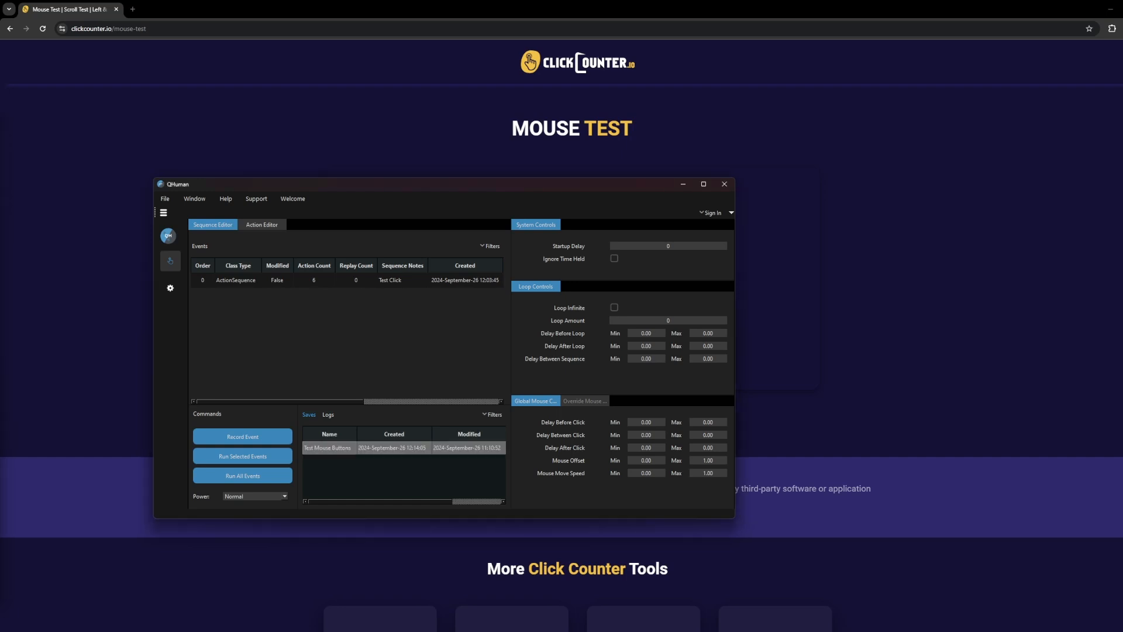
pyautogui.rightClick(350, 445)
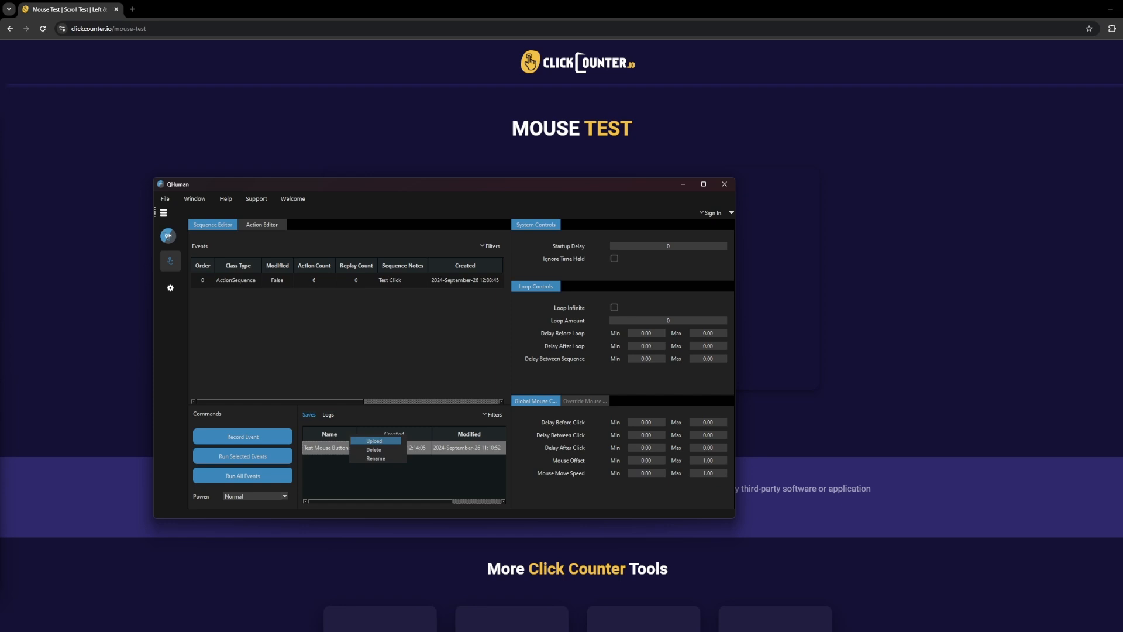
pyautogui.click(389, 478)
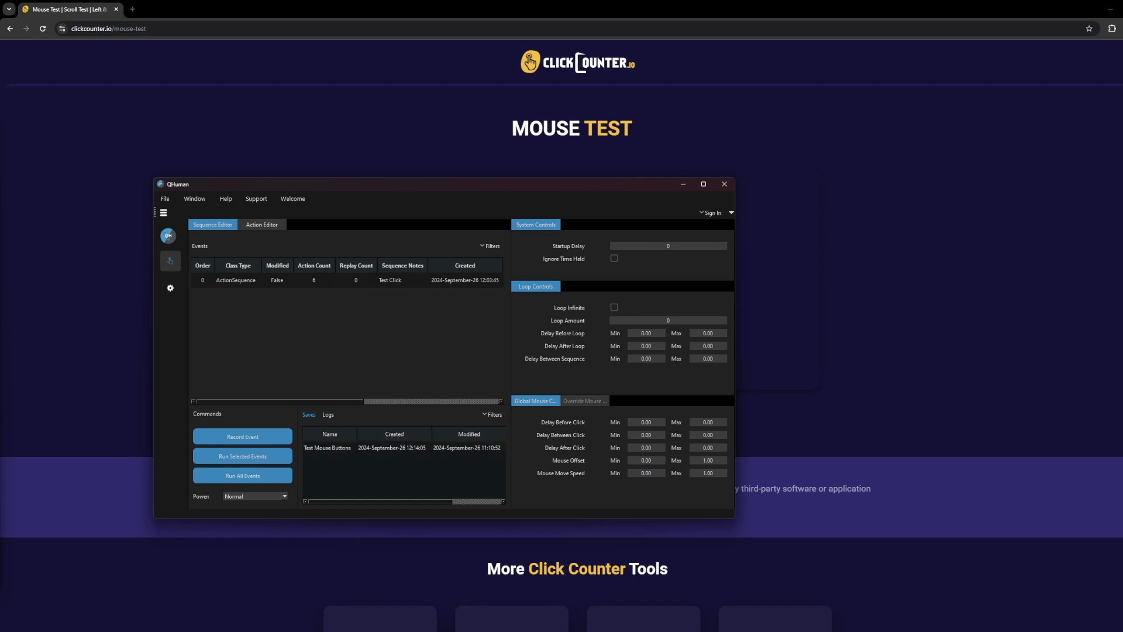
pyautogui.hscroll(1, 403, 468)
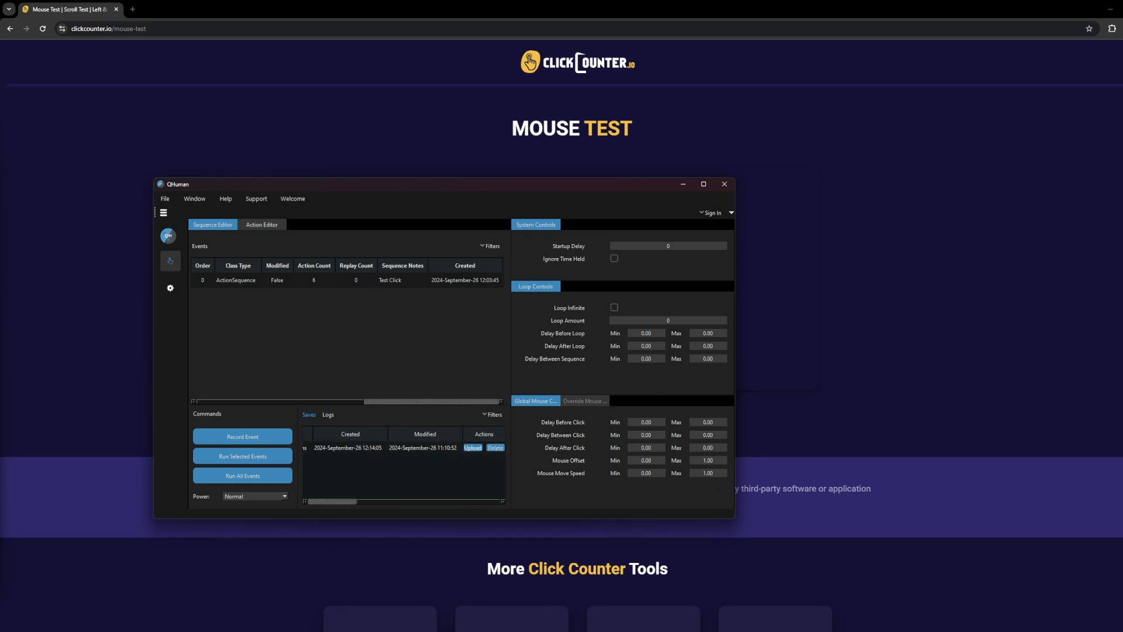
pyautogui.click(473, 448)
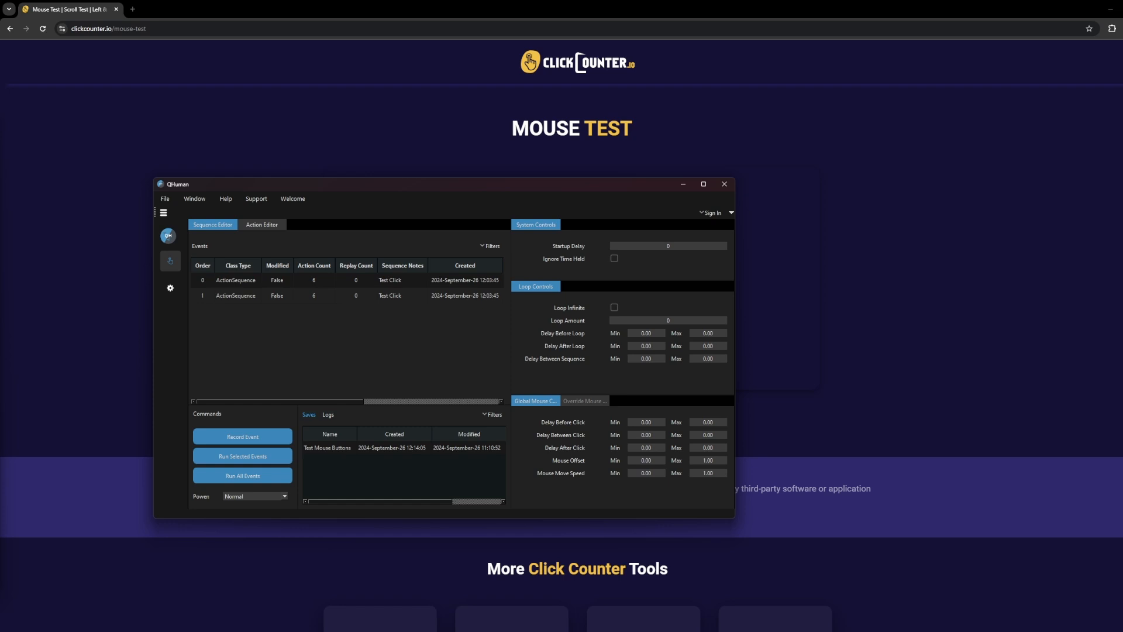
# Rename the "Test Mouse Buttons" save to "Test Mouse Buttons RENAMED".
pyautogui.click(404, 448)
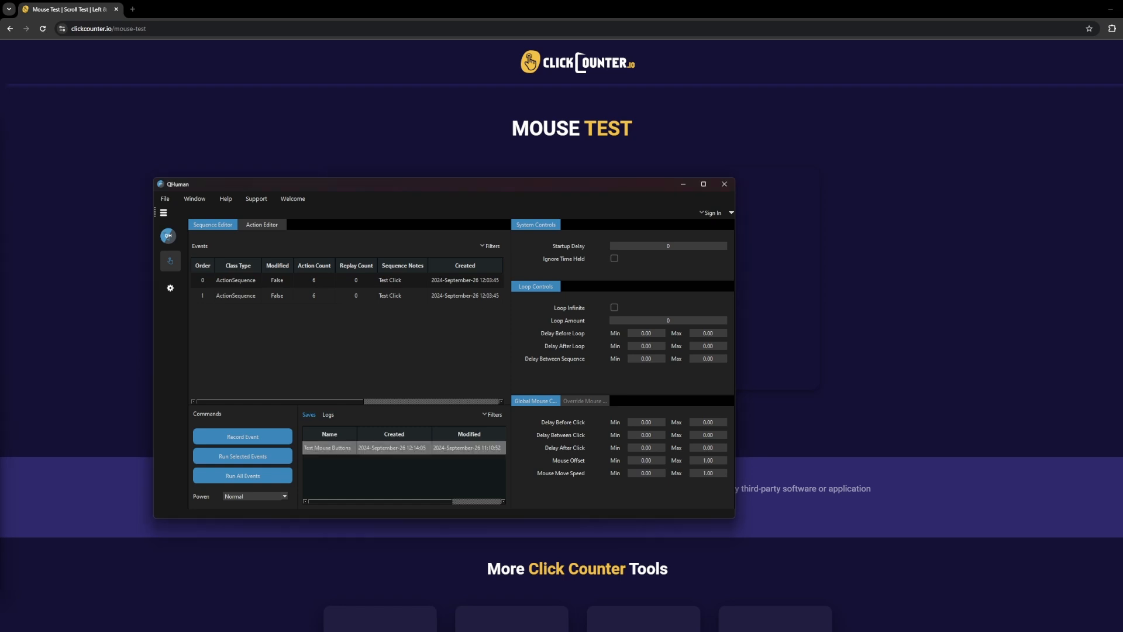
pyautogui.rightClick(375, 433)
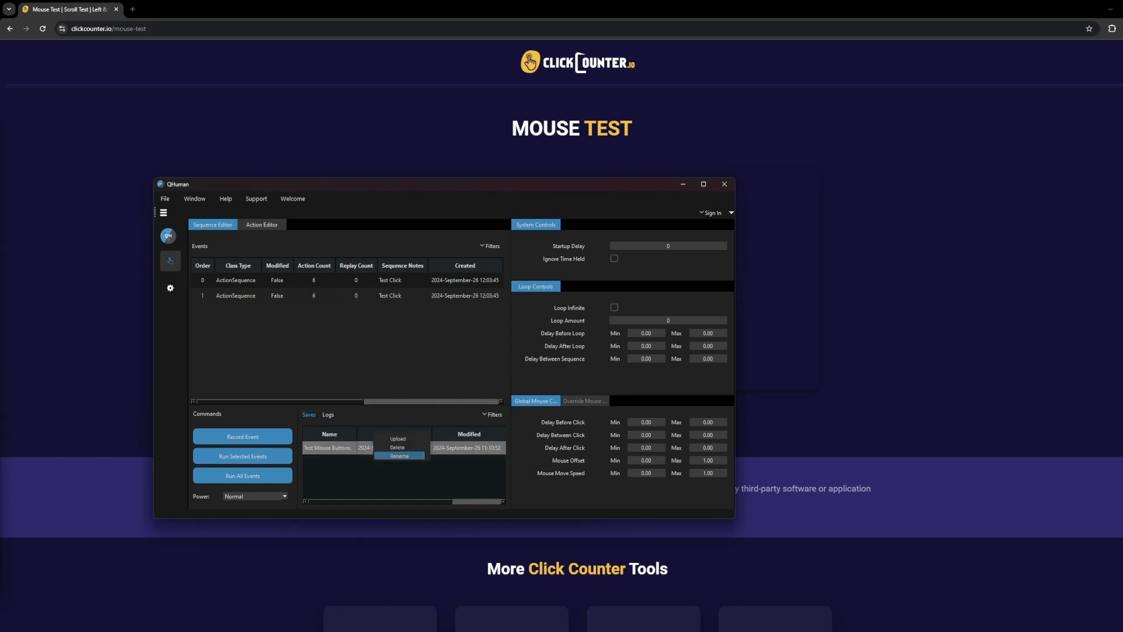
pyautogui.click(399, 456)
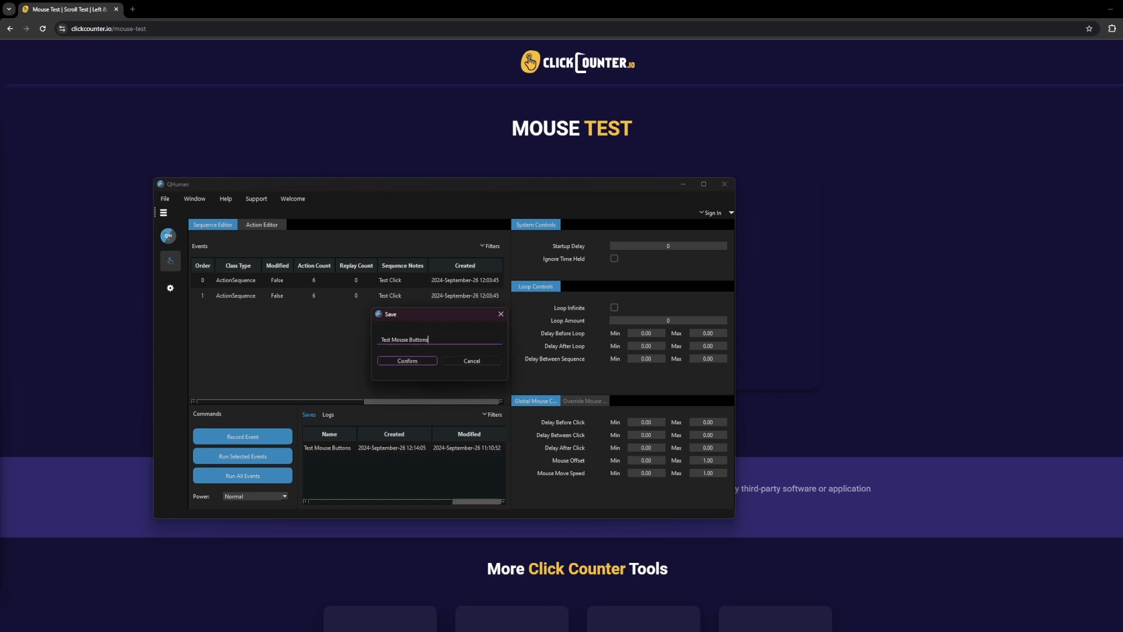
pyautogui.write('RENAMED')
pyautogui.press('Return')
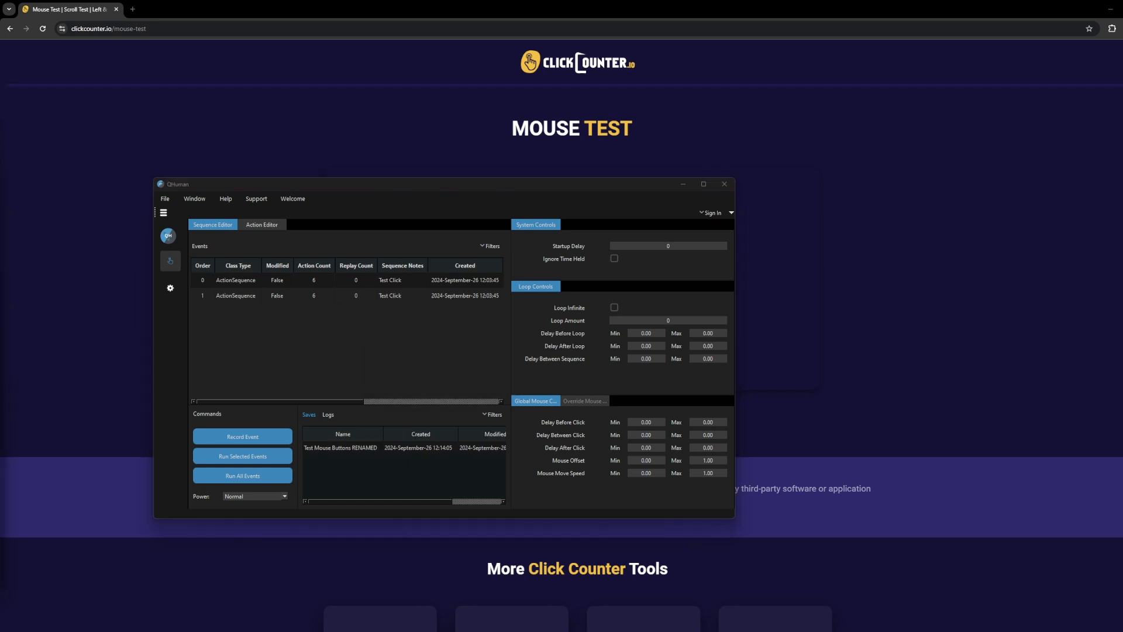
# Delete both "Test Click" sequences from the events list, confirming each deletion.
pyautogui.click(314, 296)
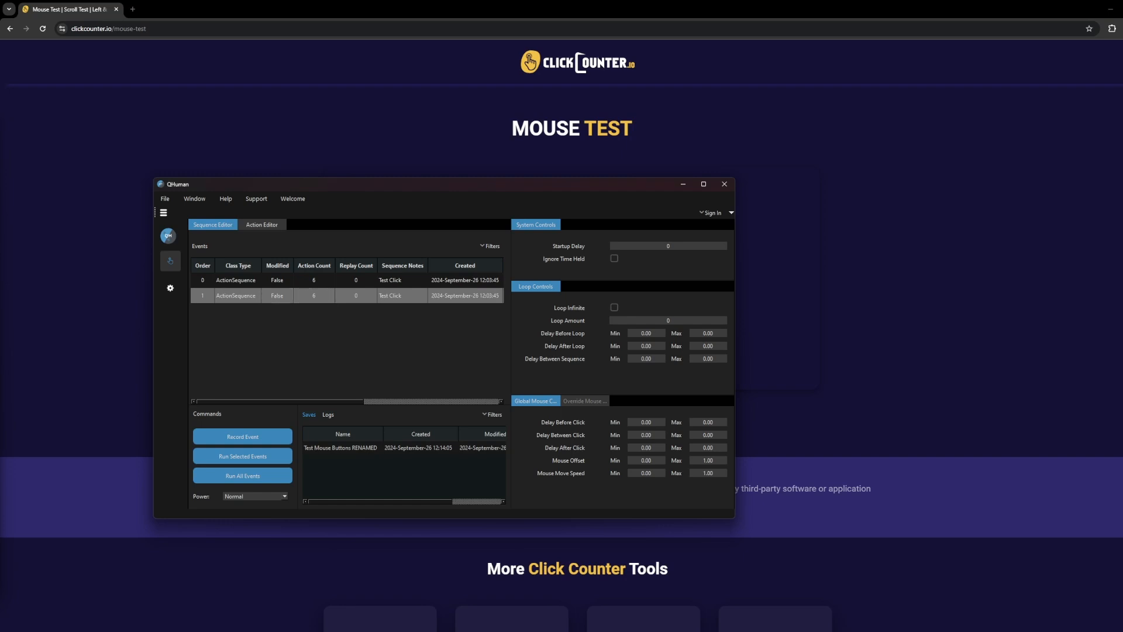
pyautogui.rightClick(271, 294)
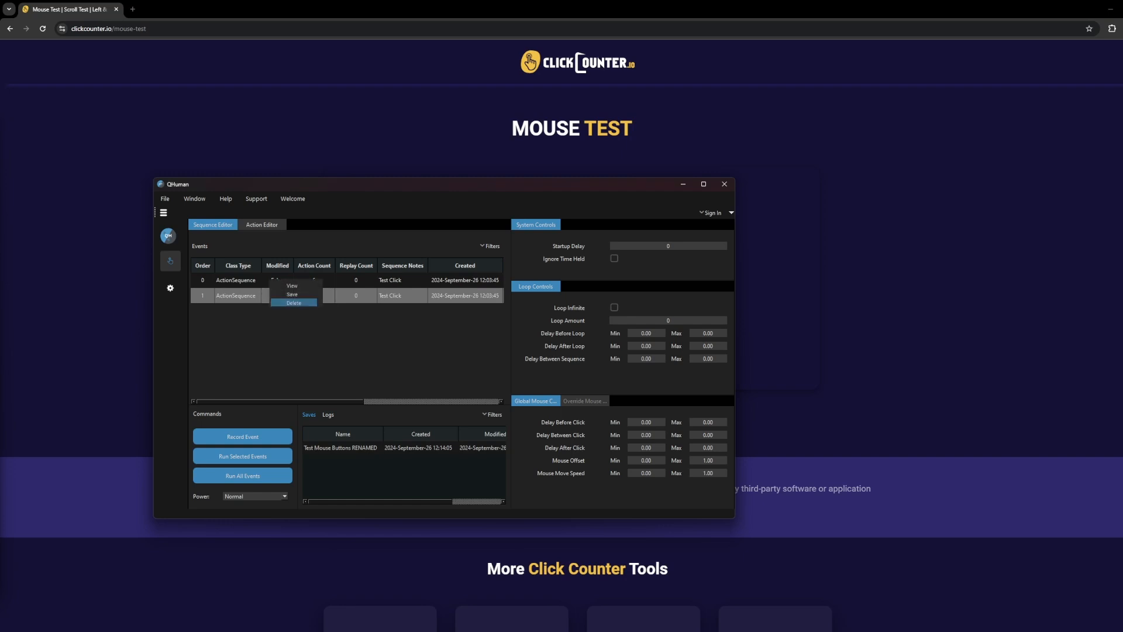
pyautogui.press('Escape')
pyautogui.moveTo(292, 401); pyautogui.dragTo(430, 401)
pyautogui.click(494, 296)
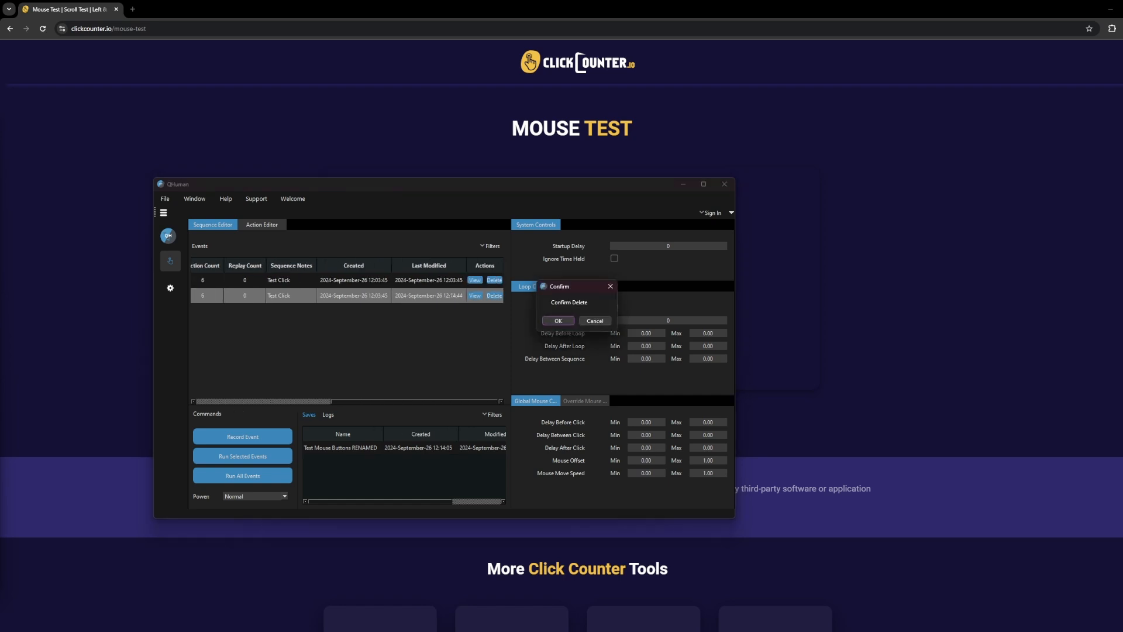
pyautogui.press('Return')
pyautogui.click(494, 281)
pyautogui.press('Return')
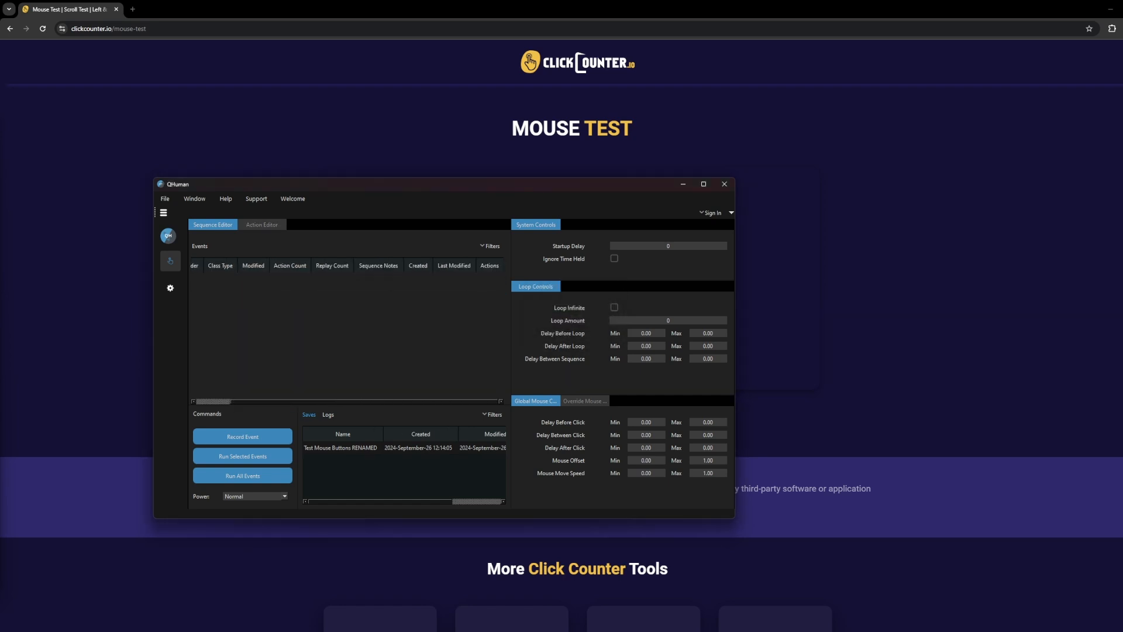
# Delete the "Test Mouse Buttons RENAMED" save and confirm the deletion.
pyautogui.click(343, 448)
pyautogui.rightClick(343, 447)
pyautogui.click(369, 445)
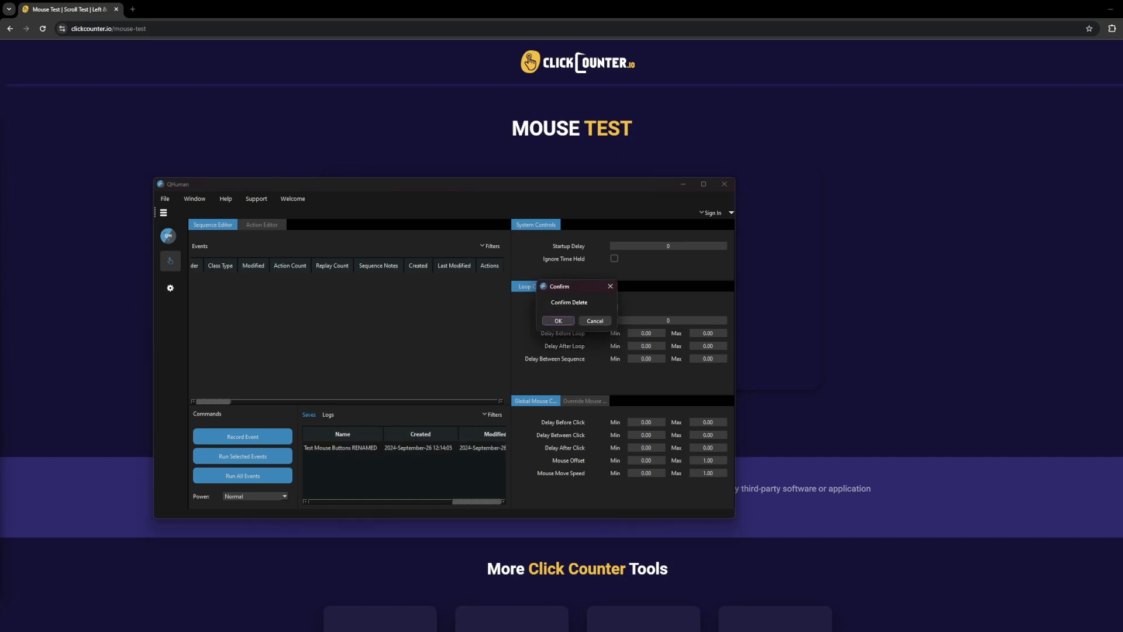
pyautogui.press('Return')
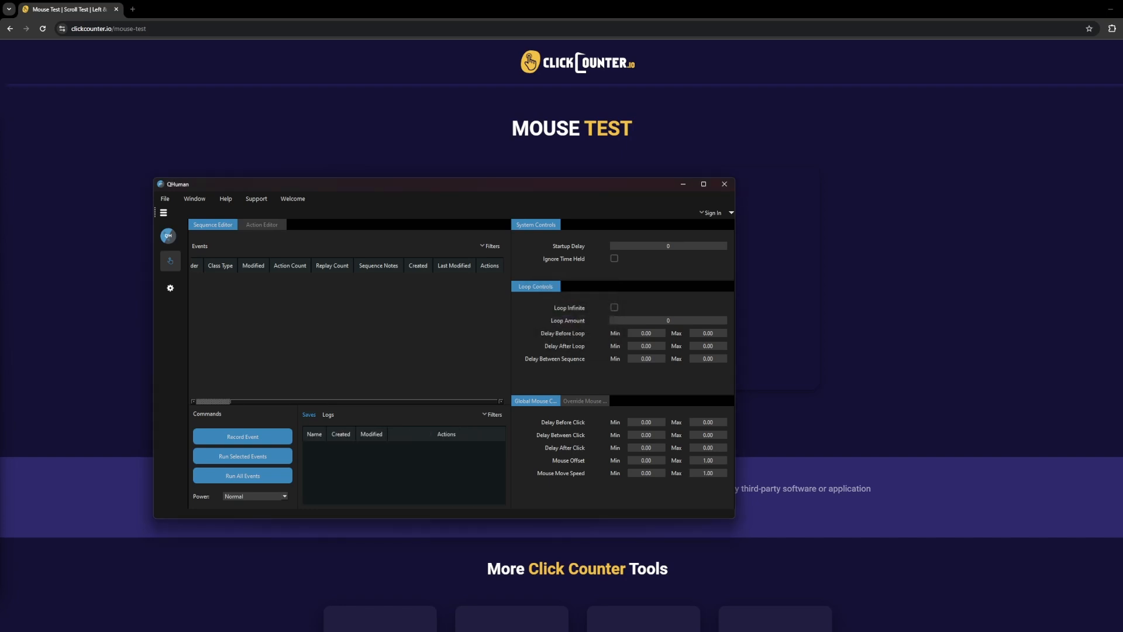